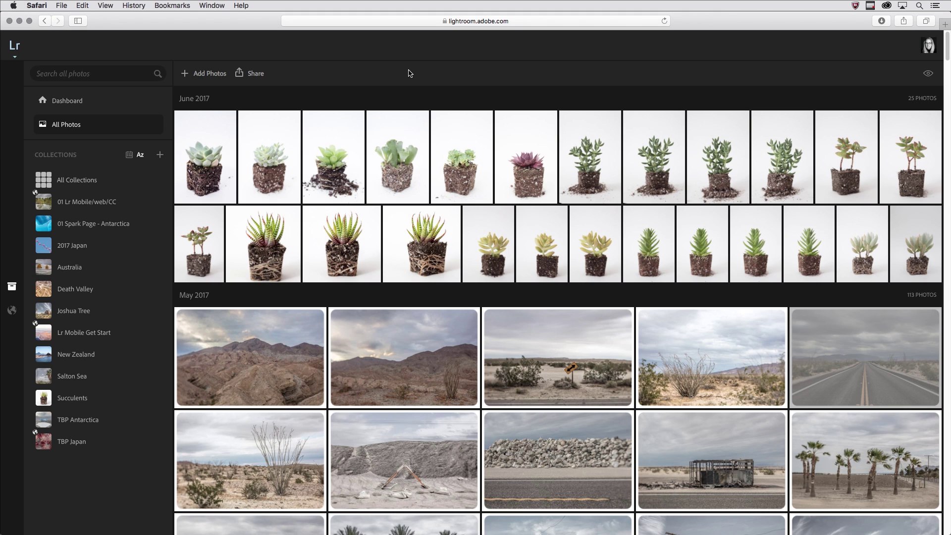
Step: Open the Dashboard, scroll through the 875-photo stats and album posts, then return to top
{"action": "left_click", "coordinate": [138, 102]}
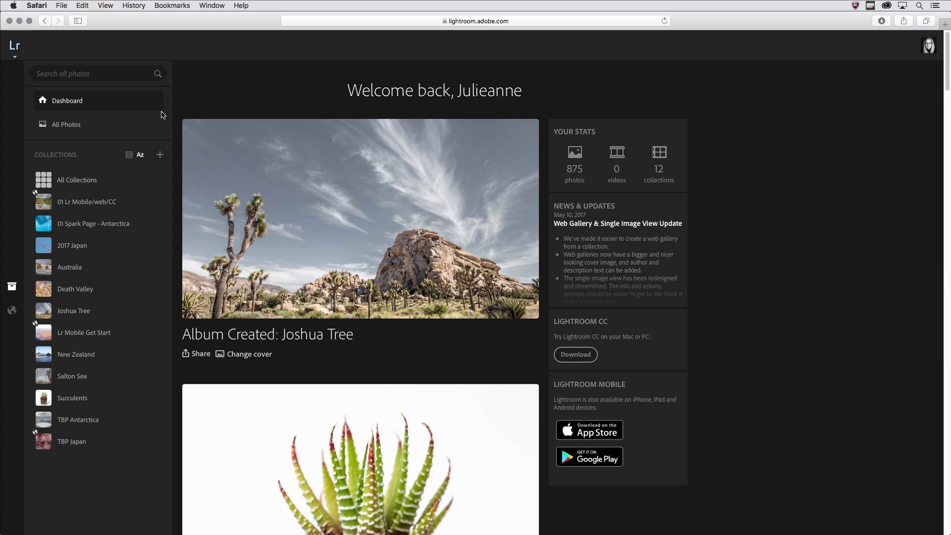
{"action": "scroll", "coordinate": [347, 206], "scroll_direction": "down", "scroll_amount": 1}
{"action": "scroll", "coordinate": [347, 206], "scroll_direction": "down", "scroll_amount": 8}
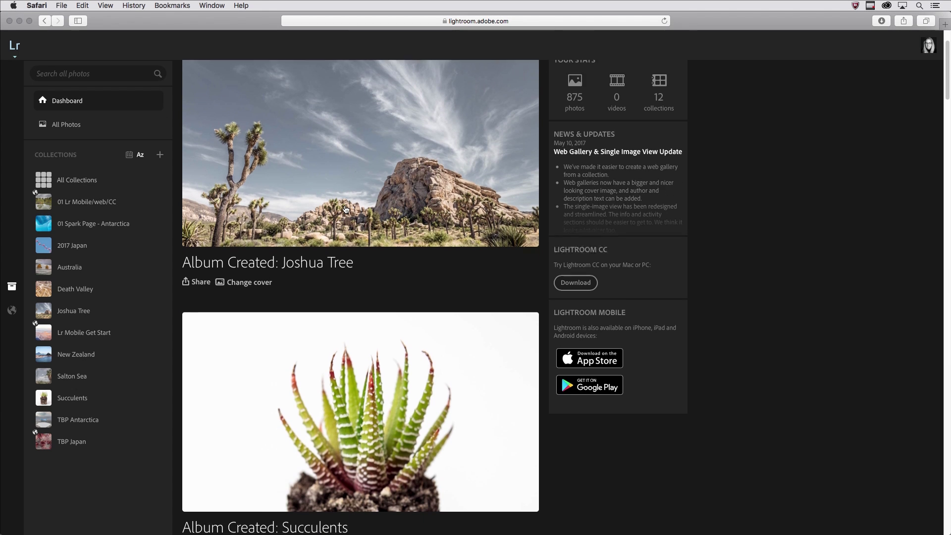
{"action": "scroll", "coordinate": [345, 212], "scroll_direction": "down", "scroll_amount": 2}
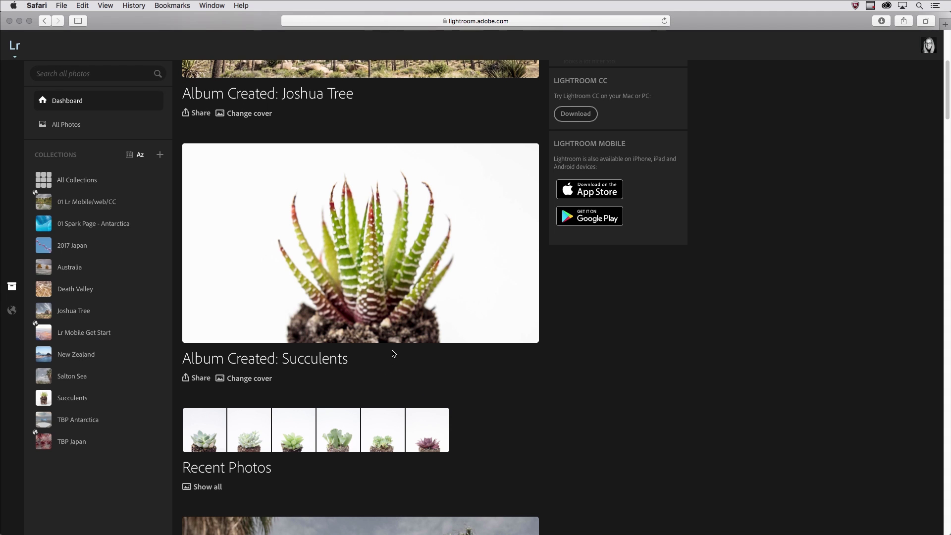
{"action": "scroll", "coordinate": [392, 353], "scroll_direction": "up", "scroll_amount": 10}
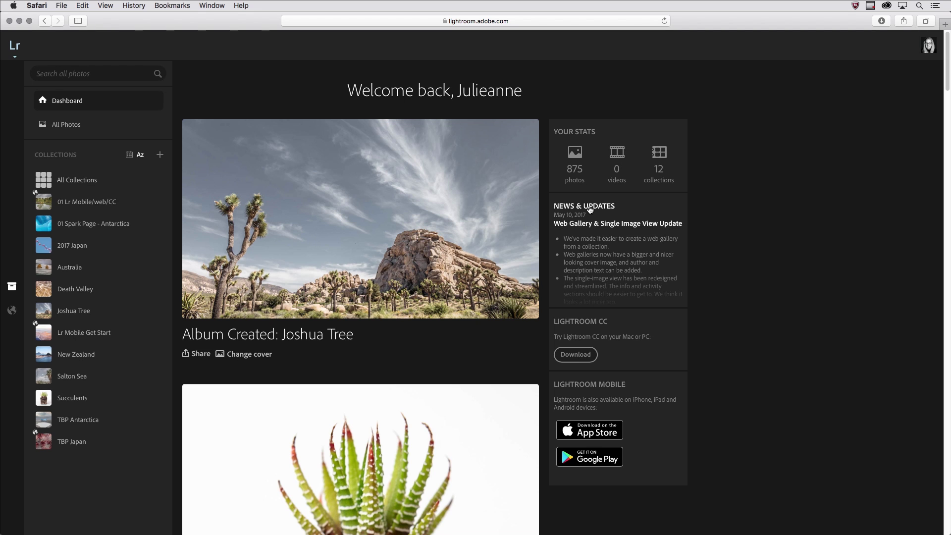
Step: Sort the All Photos grid by capture time, newest first, and hide the badge overlays
{"action": "left_click", "coordinate": [118, 129]}
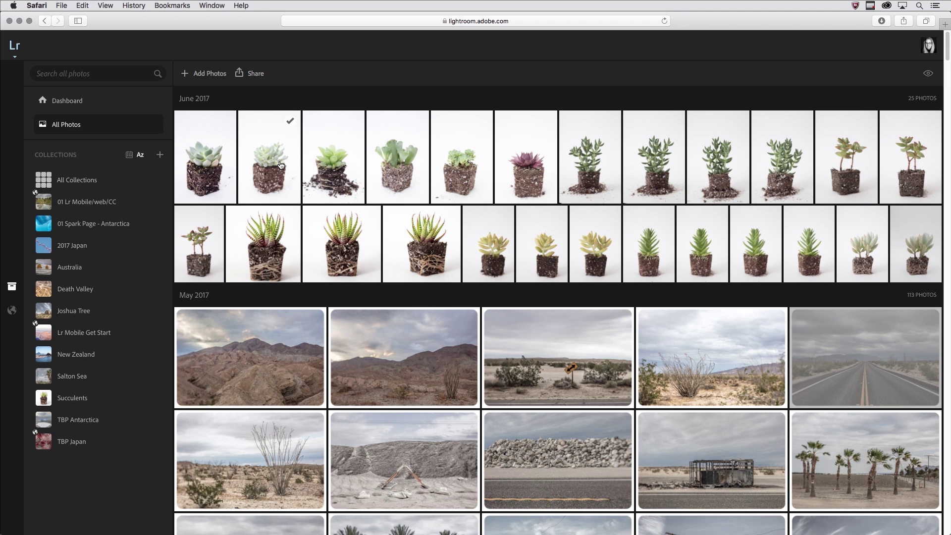
{"action": "scroll", "coordinate": [282, 168], "scroll_direction": "down", "scroll_amount": 3}
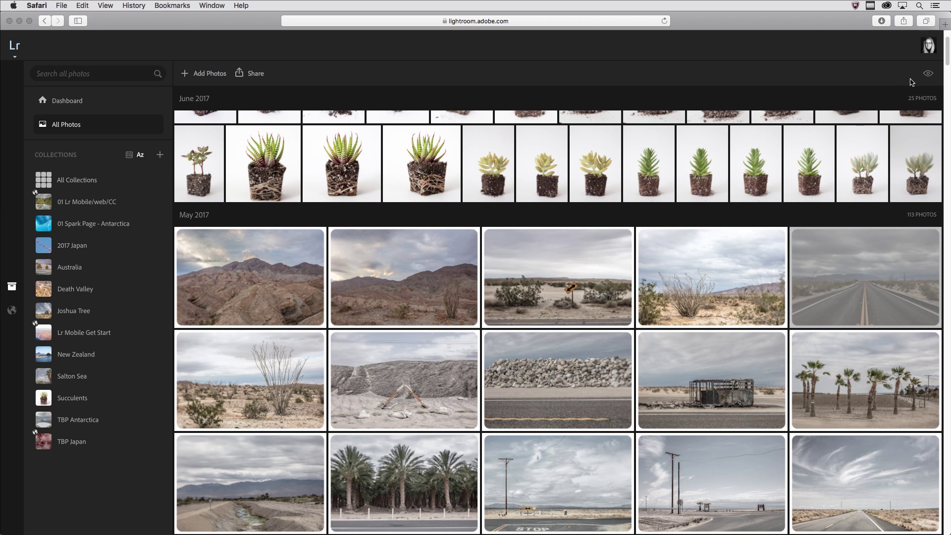
{"action": "left_click", "coordinate": [928, 73]}
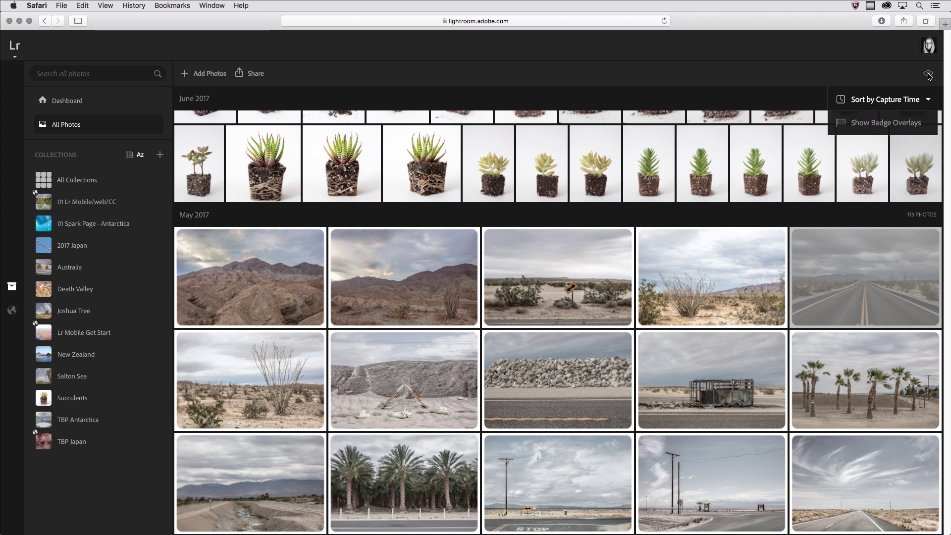
{"action": "left_click", "coordinate": [914, 100]}
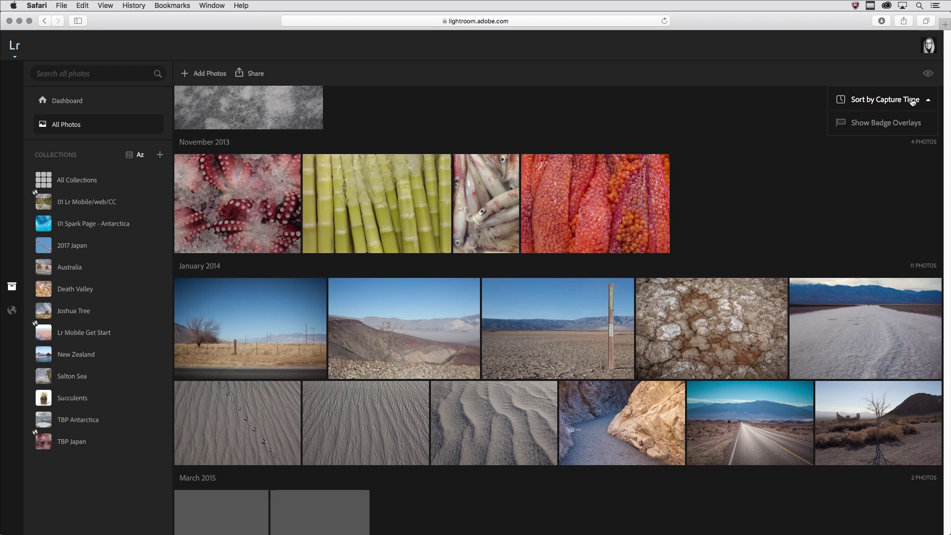
{"action": "left_click", "coordinate": [914, 100]}
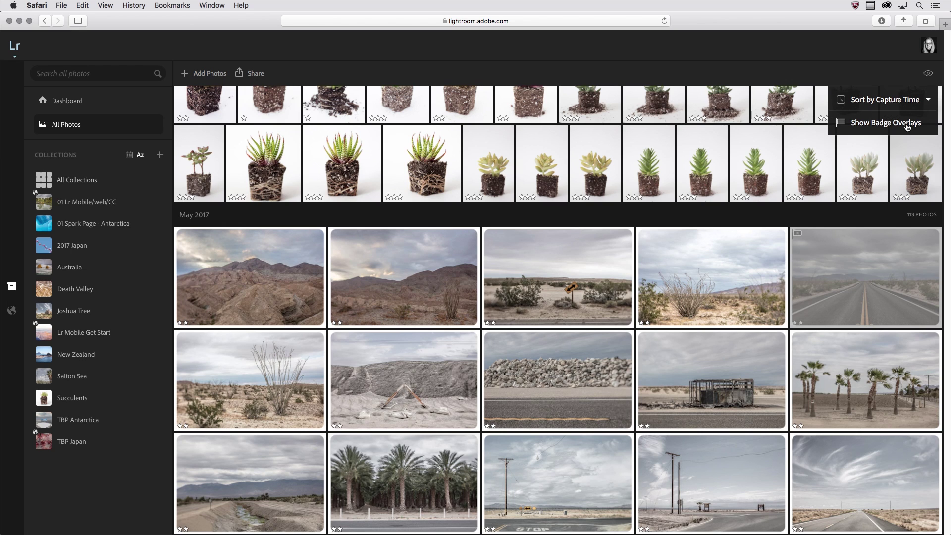
{"action": "left_click", "coordinate": [908, 127]}
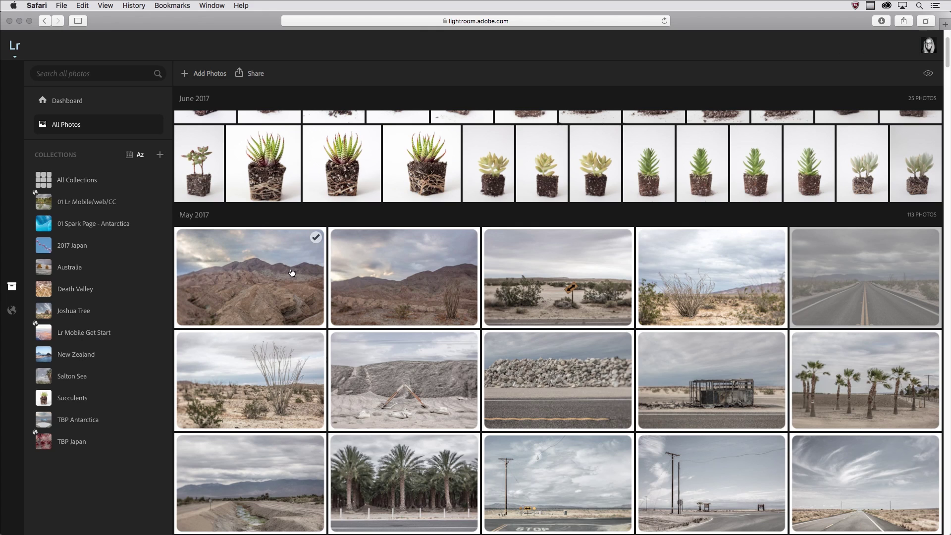
Step: Open the mountain desert photo full size and browse to the road-sign photo, 28 of 875
{"action": "left_click", "coordinate": [292, 272]}
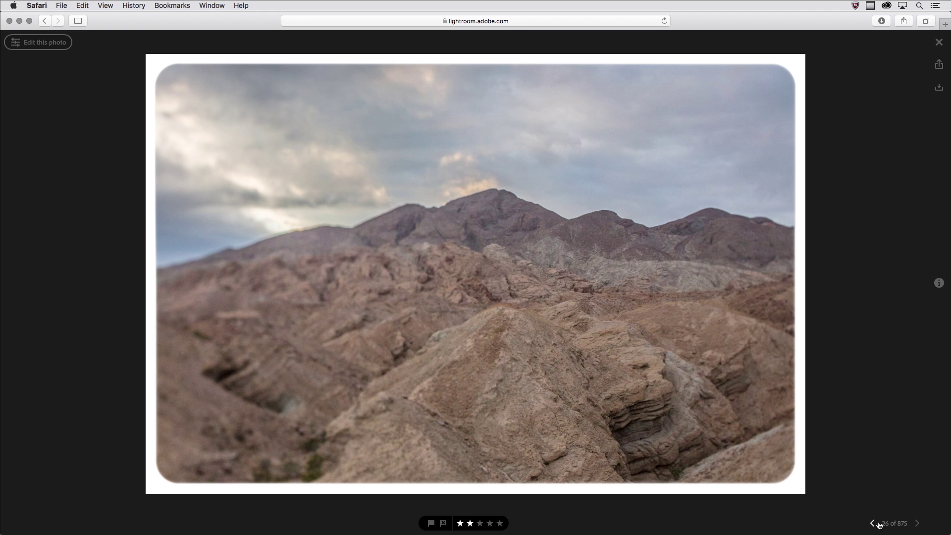
{"action": "left_click", "coordinate": [916, 524]}
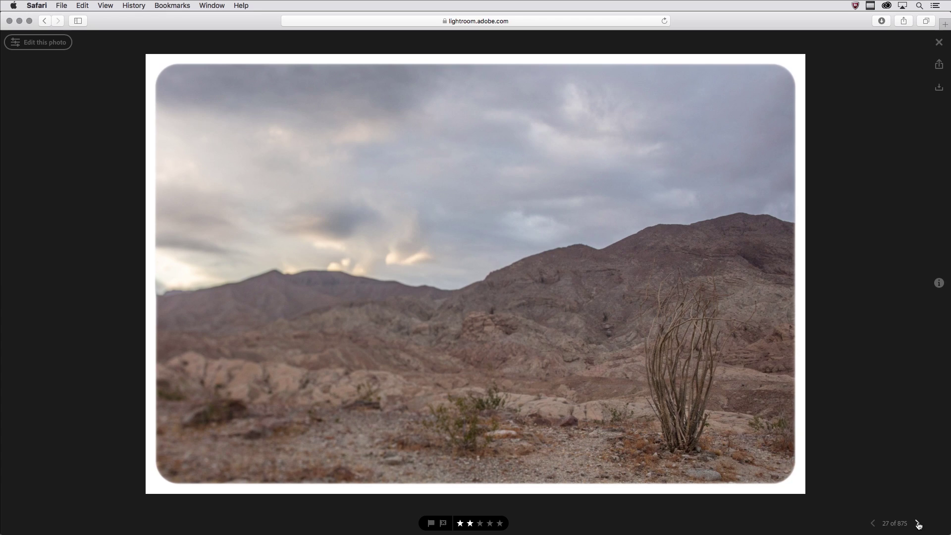
{"action": "left_click", "coordinate": [917, 524]}
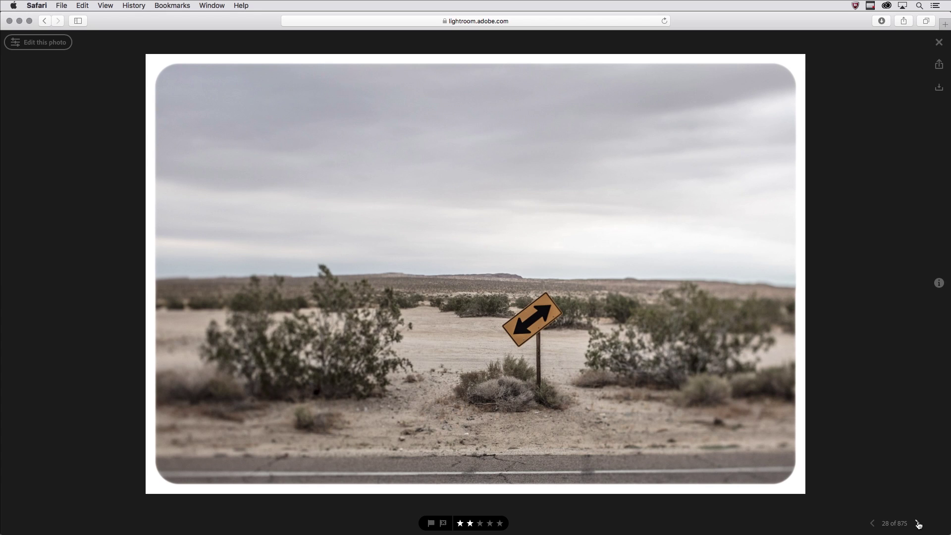
{"action": "left_click", "coordinate": [918, 524]}
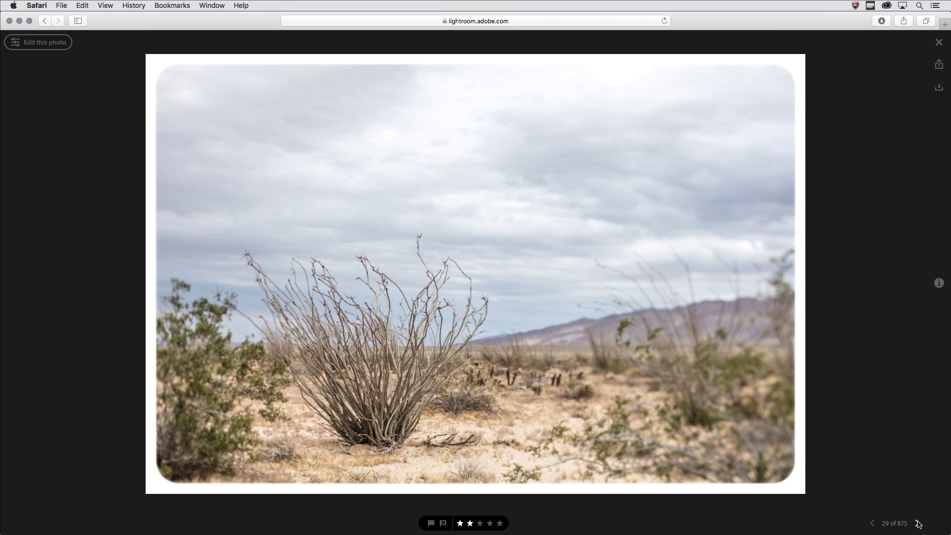
{"action": "left_click", "coordinate": [917, 524]}
{"action": "key", "text": "Left"}
{"action": "key", "text": "Left"}
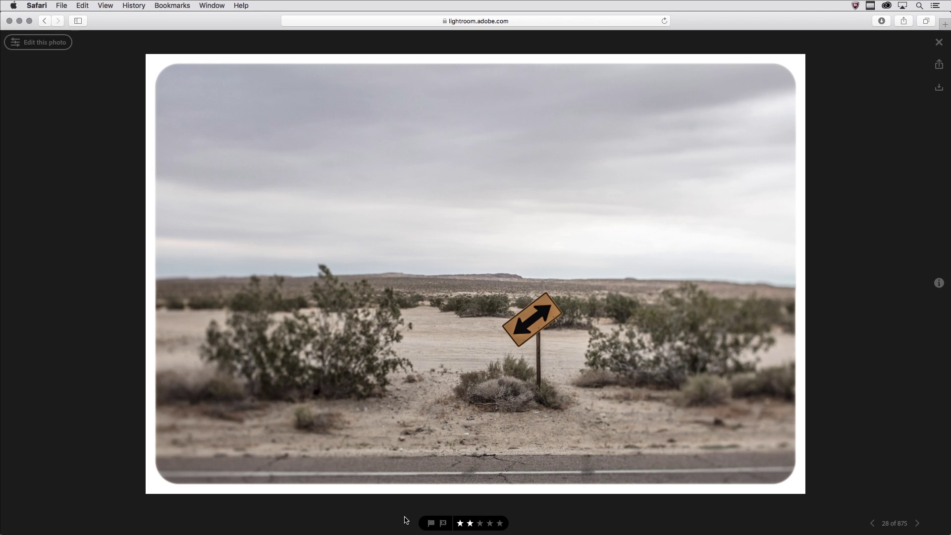
Step: Try pick and reject flags, then rate the road-sign photo three stars and show its Photo Info
{"action": "key", "text": "p"}
{"action": "key", "text": "u"}
{"action": "key", "text": "x"}
{"action": "key", "text": "u"}
{"action": "key", "text": "1"}
{"action": "key", "text": "2"}
{"action": "key", "text": "3"}
{"action": "left_click", "coordinate": [939, 284]}
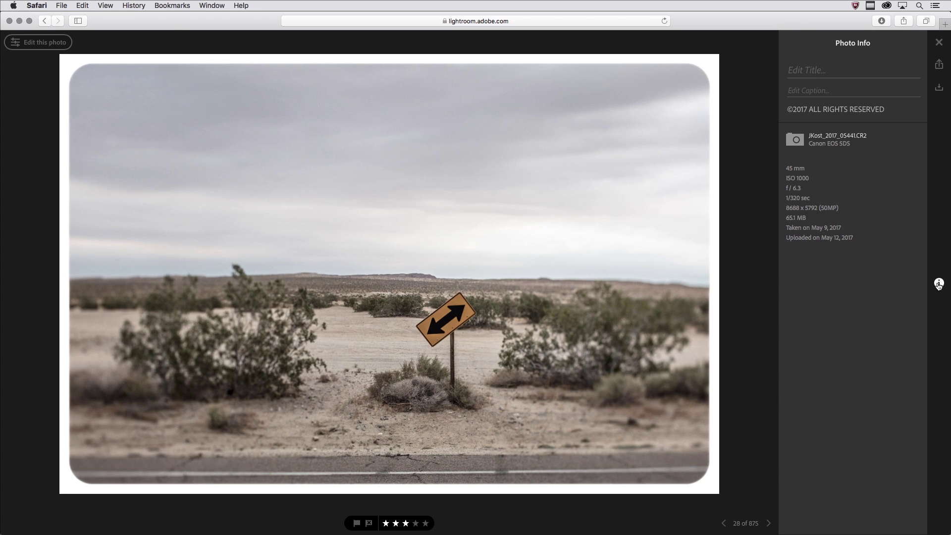
Step: Title the road-sign photo 'Anza-Borrego Desert', close Photo Info and exit to the All Photos grid
{"action": "left_click", "coordinate": [817, 69]}
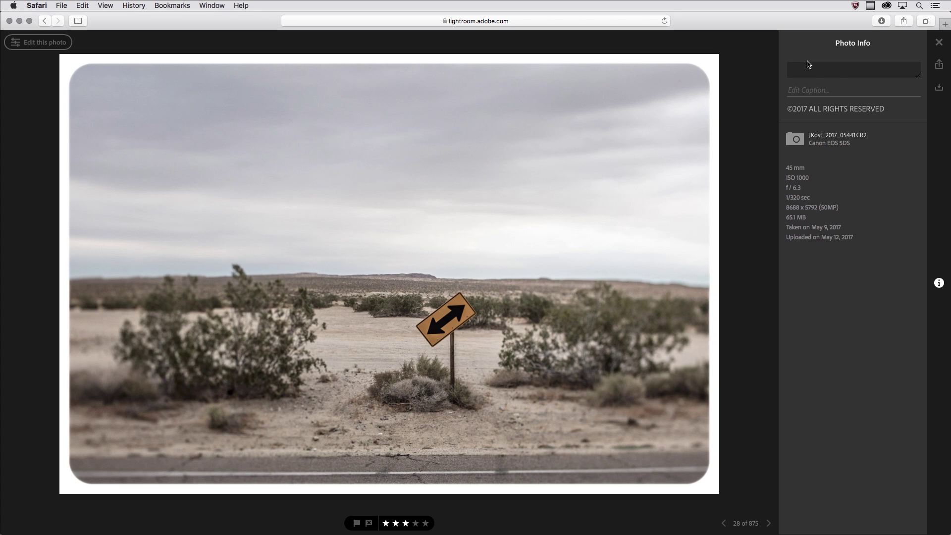
{"action": "type", "text": "Anza-Borrego Desert"}
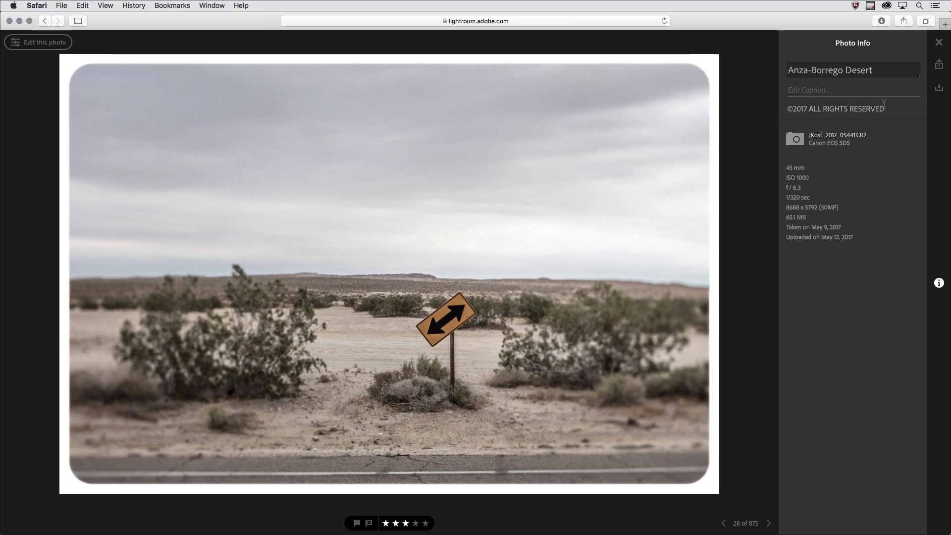
{"action": "key", "text": "Return"}
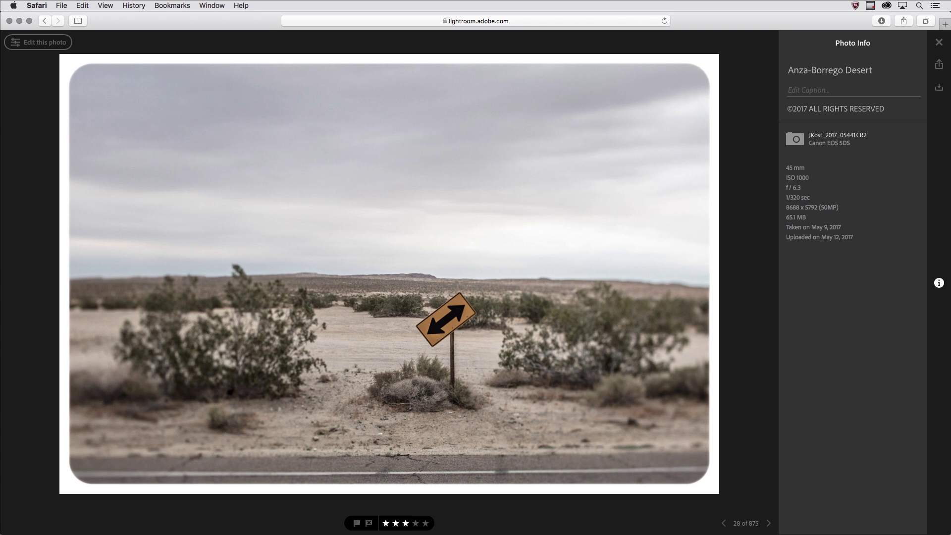
{"action": "key", "text": "i"}
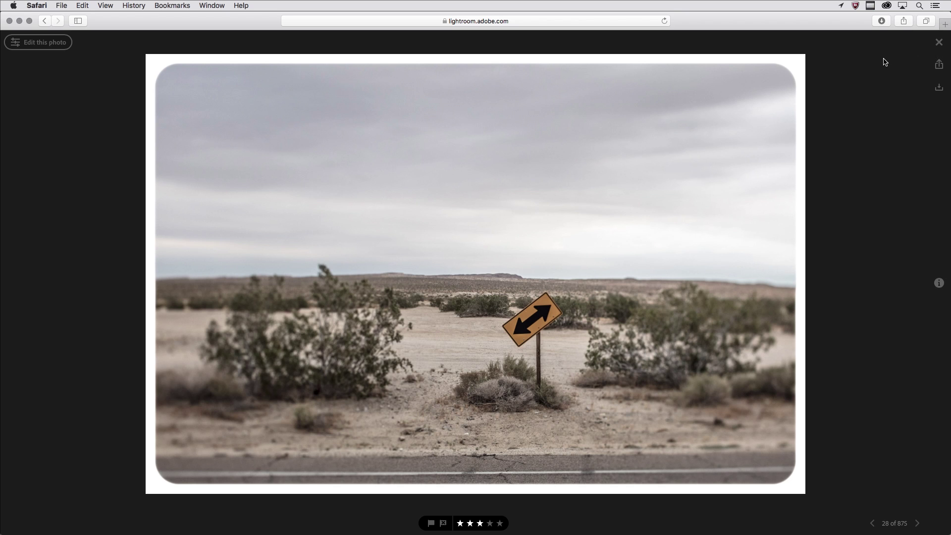
{"action": "key", "text": "Escape"}
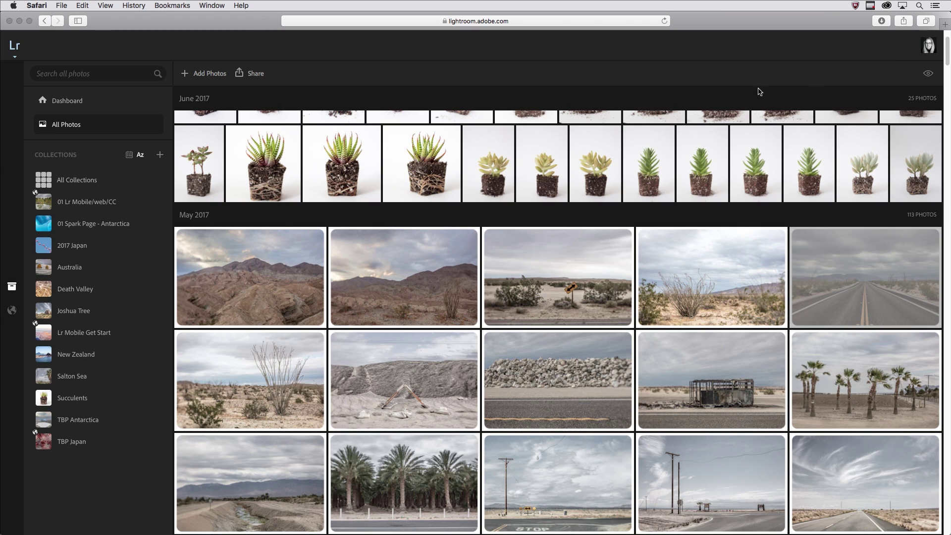
Step: Open the Joshua Tree collection from All Collections and preview its tree-trunk photo full size
{"action": "left_click", "coordinate": [153, 177]}
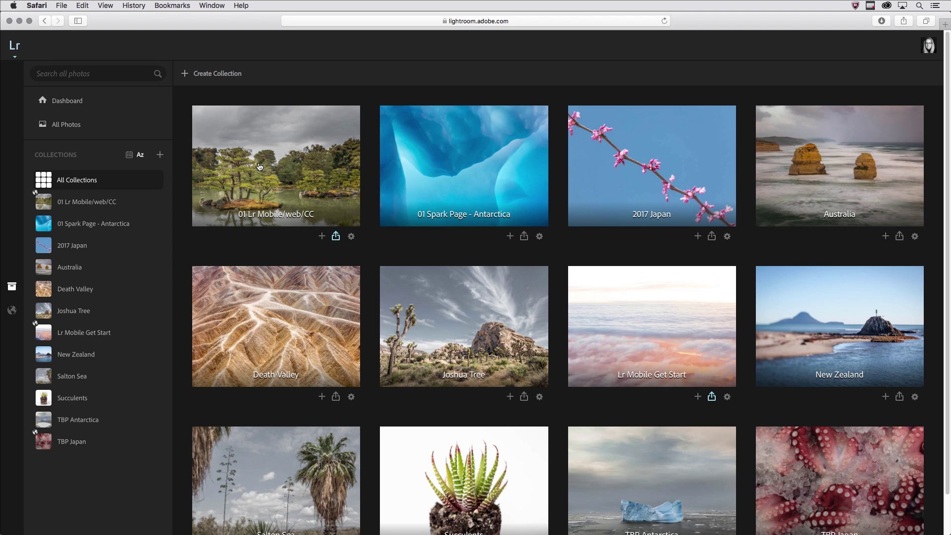
{"action": "left_click", "coordinate": [428, 315]}
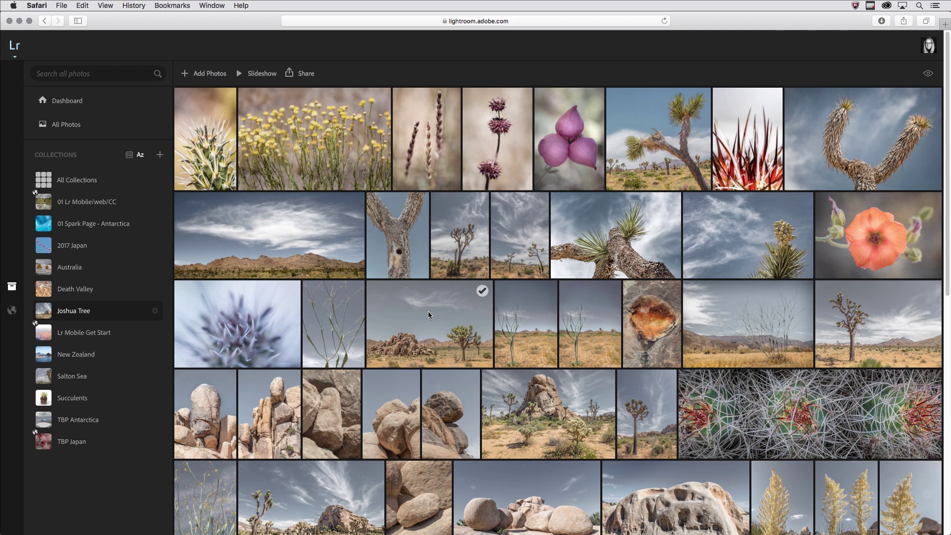
{"action": "left_click", "coordinate": [389, 253]}
{"action": "key", "text": "Right"}
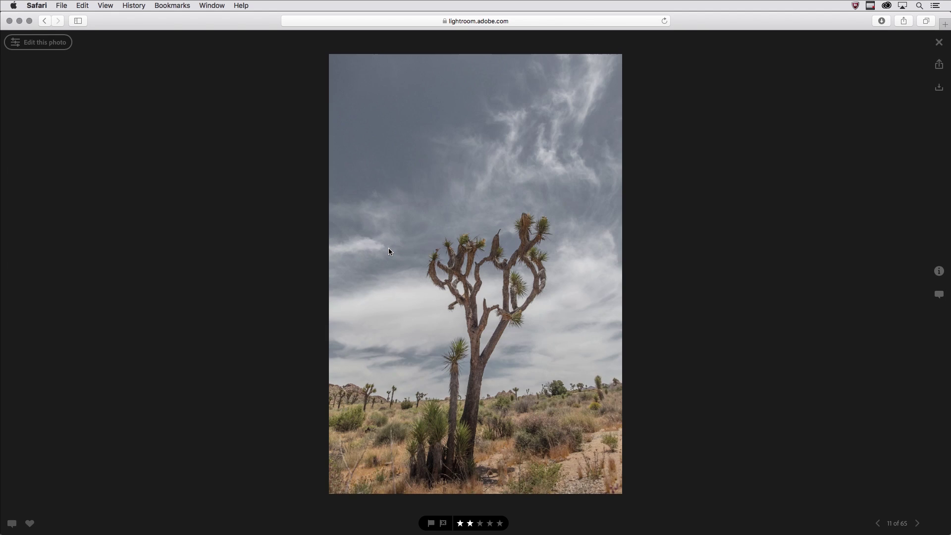
{"action": "key", "text": "Left"}
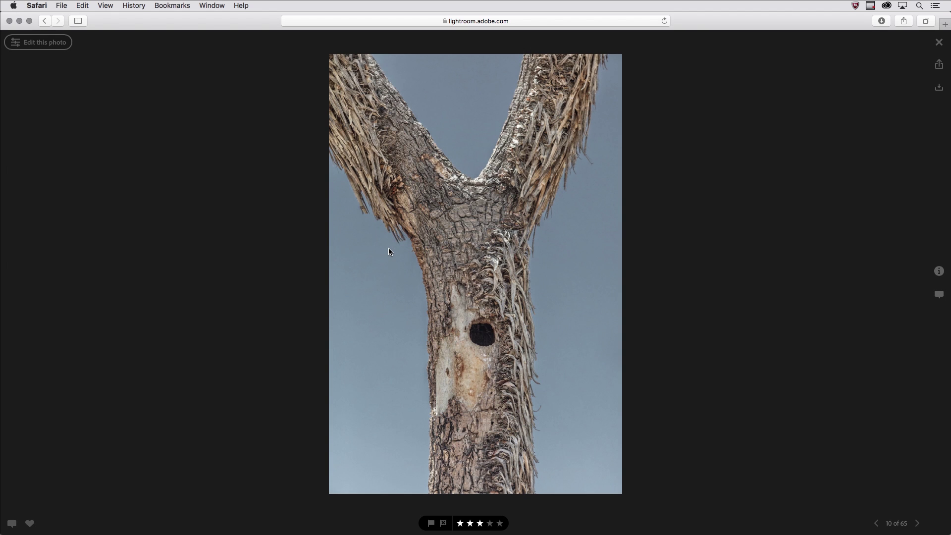
{"action": "key", "text": "Escape"}
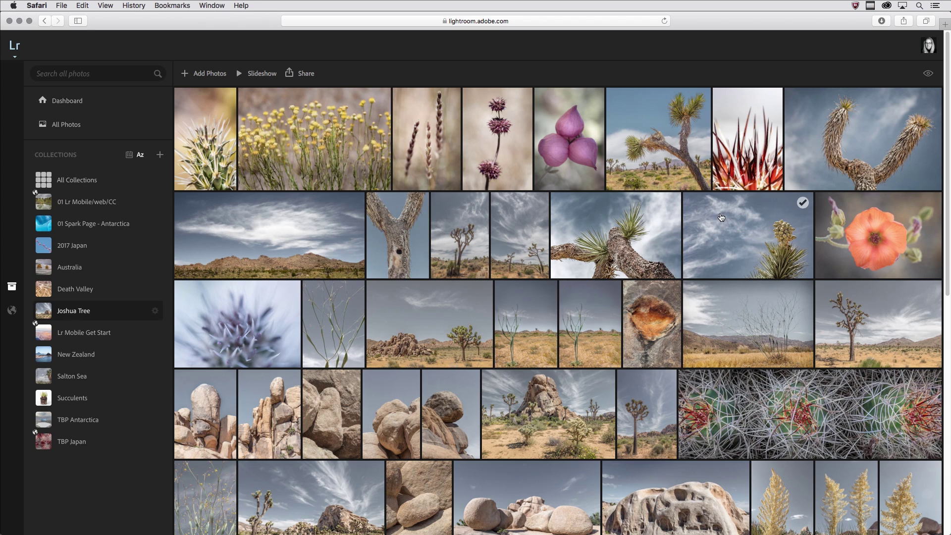
Step: Sort the Joshua Tree collection by Custom Order, leaving badge overlays hidden
{"action": "left_click", "coordinate": [927, 75]}
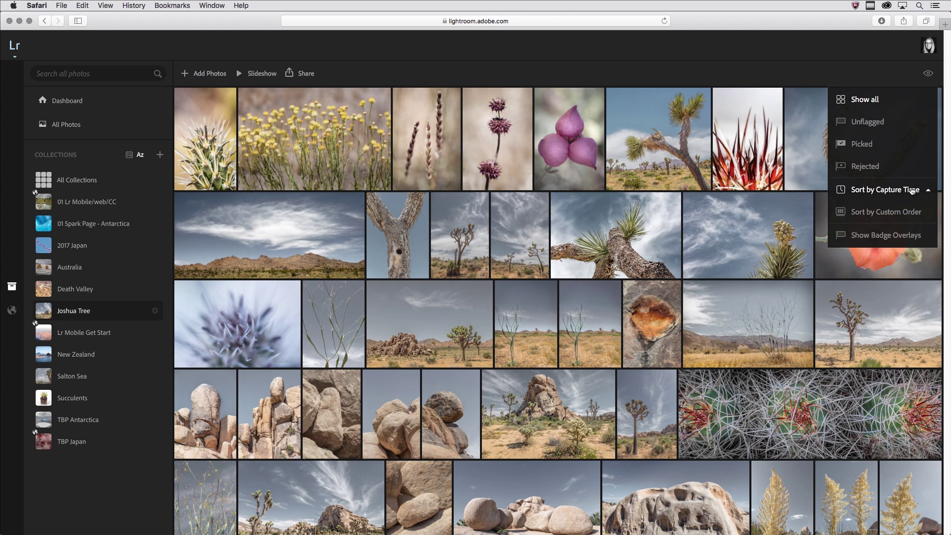
{"action": "left_click", "coordinate": [888, 213]}
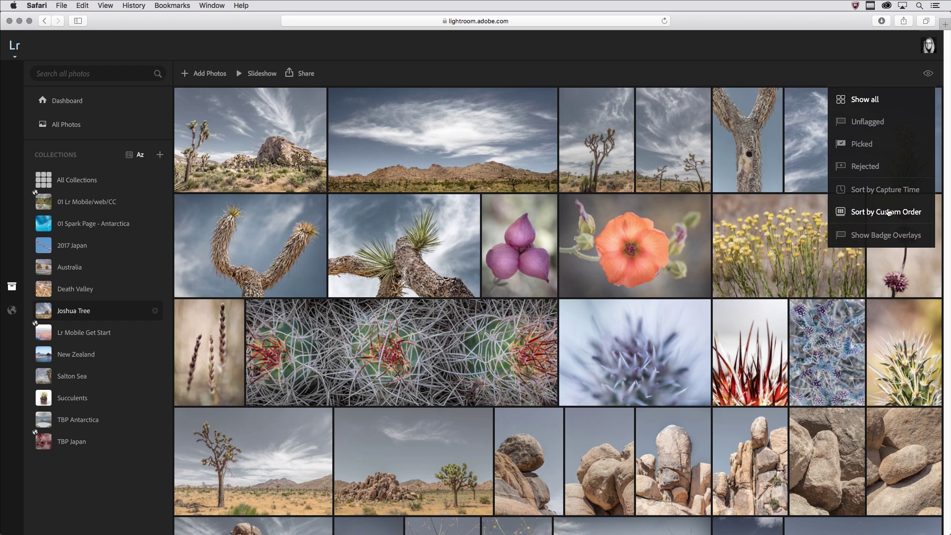
{"action": "left_click", "coordinate": [886, 234]}
{"action": "left_click", "coordinate": [890, 235]}
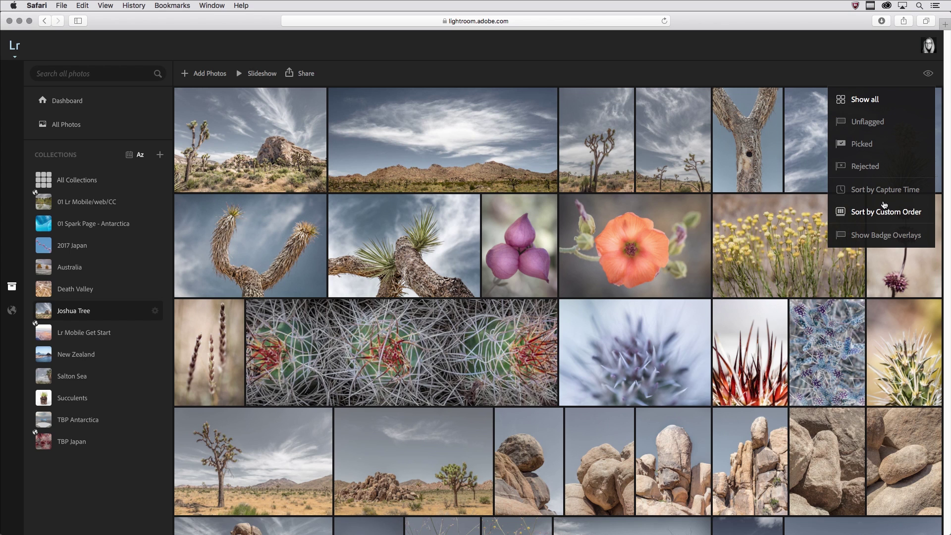